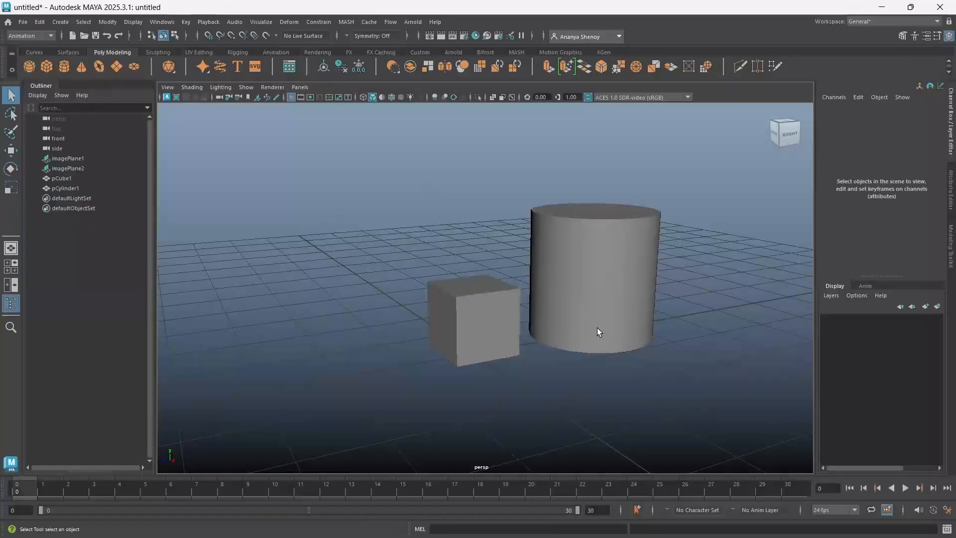
right_click_drag(597, 327, 446, 394, "alt")
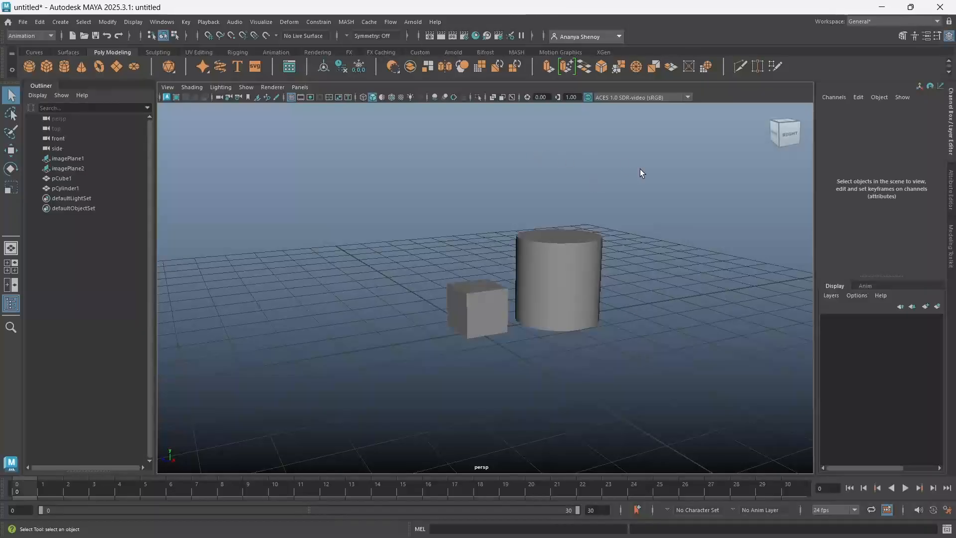
scroll(517, 369, "up", 2)
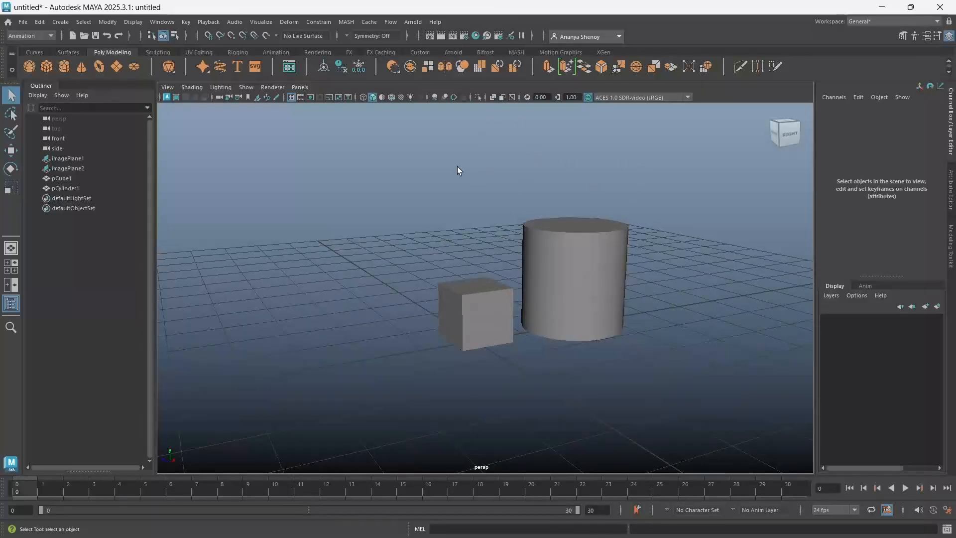
left_click_drag(400, 175, 577, 302)
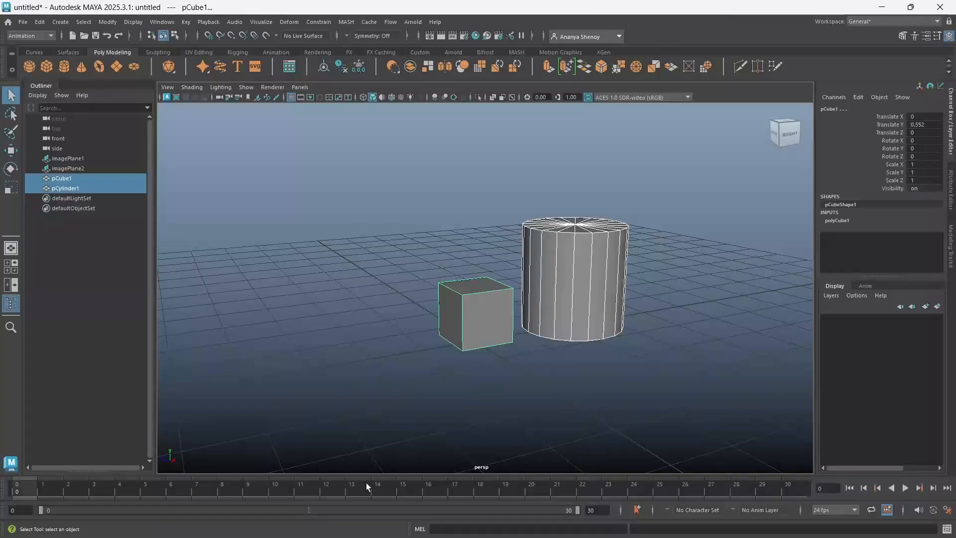
left_click(560, 369)
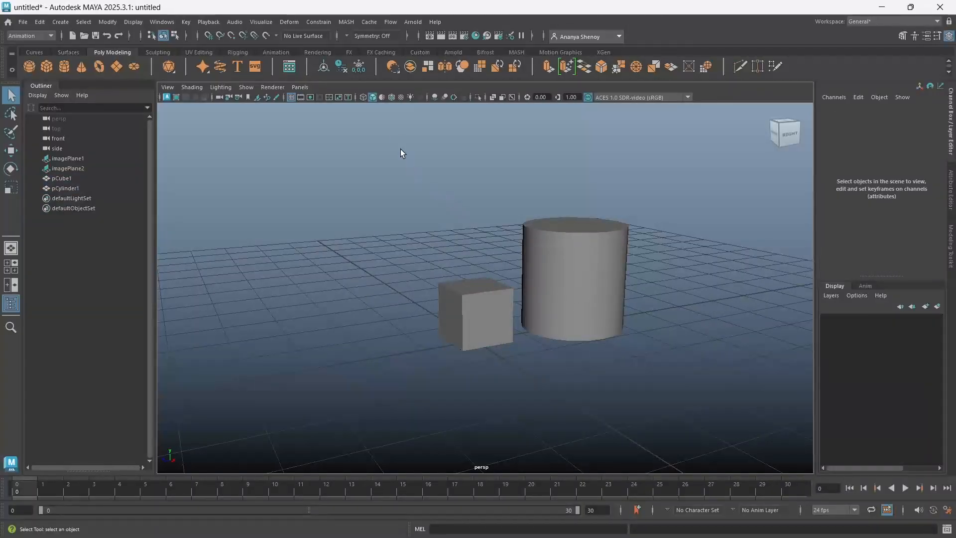
Toggle wireframe-on-shaded display on and off to examine the edges of the cube and cylinder
left_click(393, 100)
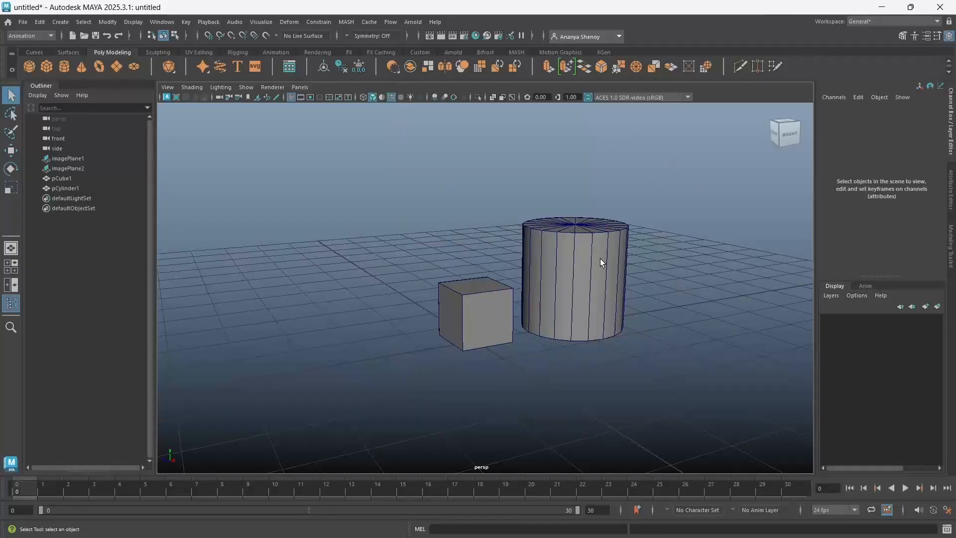
left_click(392, 96)
left_click(392, 97)
left_click(392, 97)
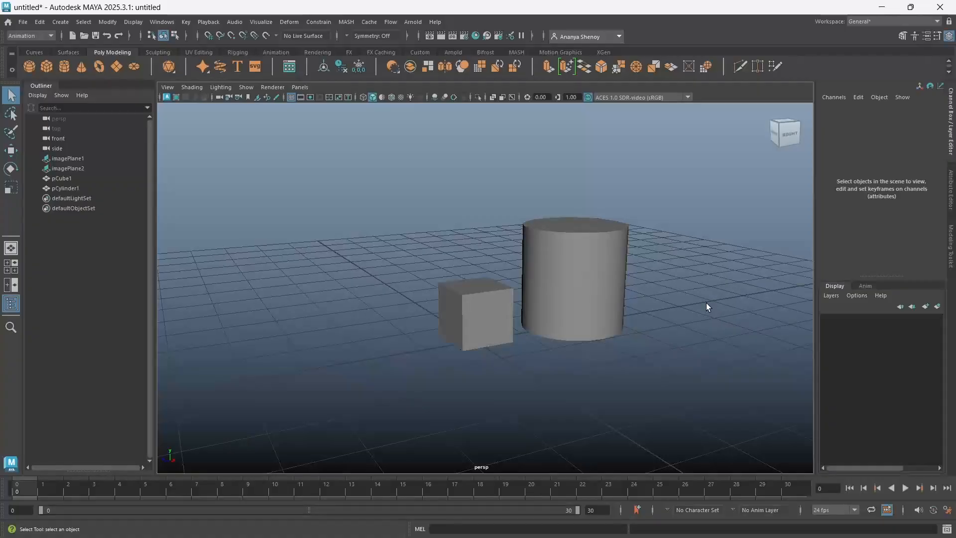
Display the cube and cylinder as wireframes, and return to smooth shading to compare the two modes
key("4")
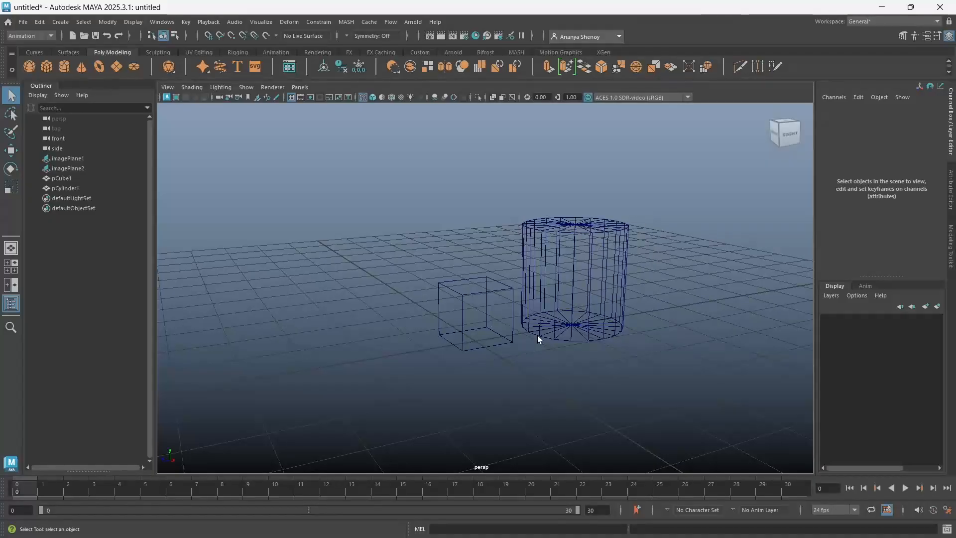
key("5")
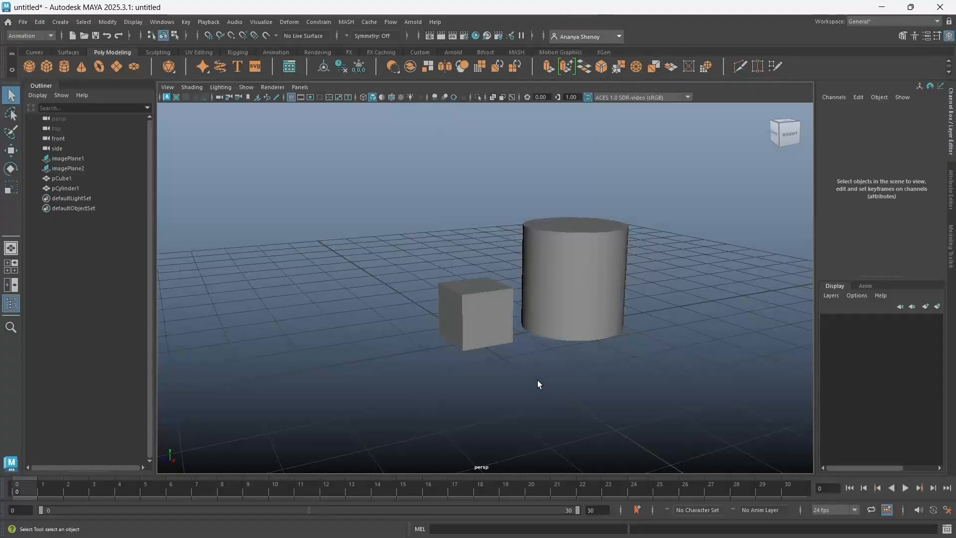
left_click(392, 98)
left_click(391, 98)
Turn on X-ray shading in the perspective view so the cube and cylinder become see-through
left_click_drag(583, 327, 549, 327, "alt")
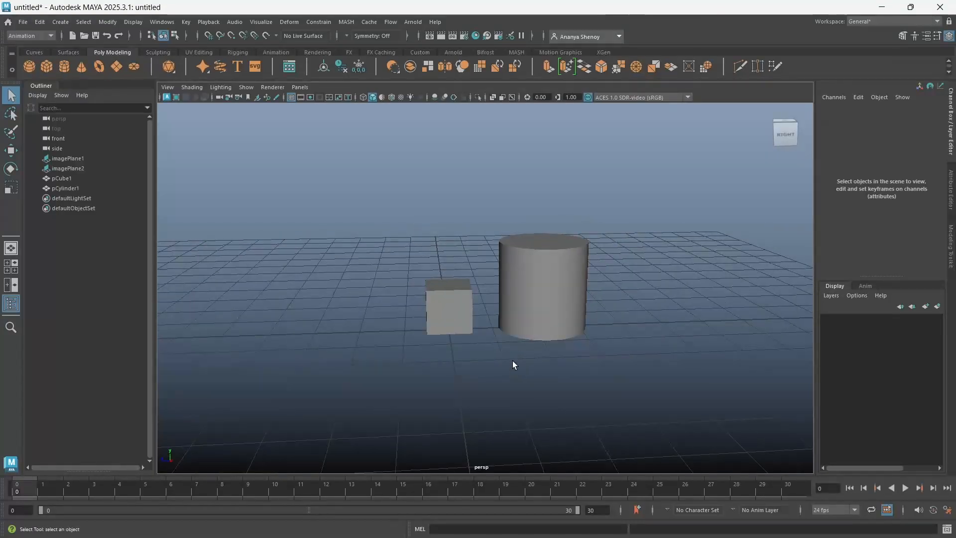
left_click_drag(512, 361, 488, 321, "alt")
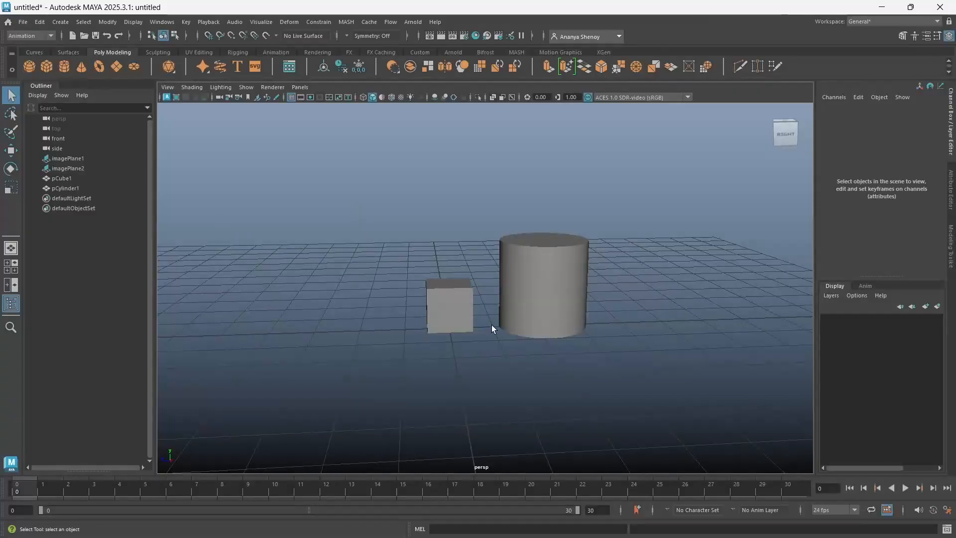
left_click(197, 86)
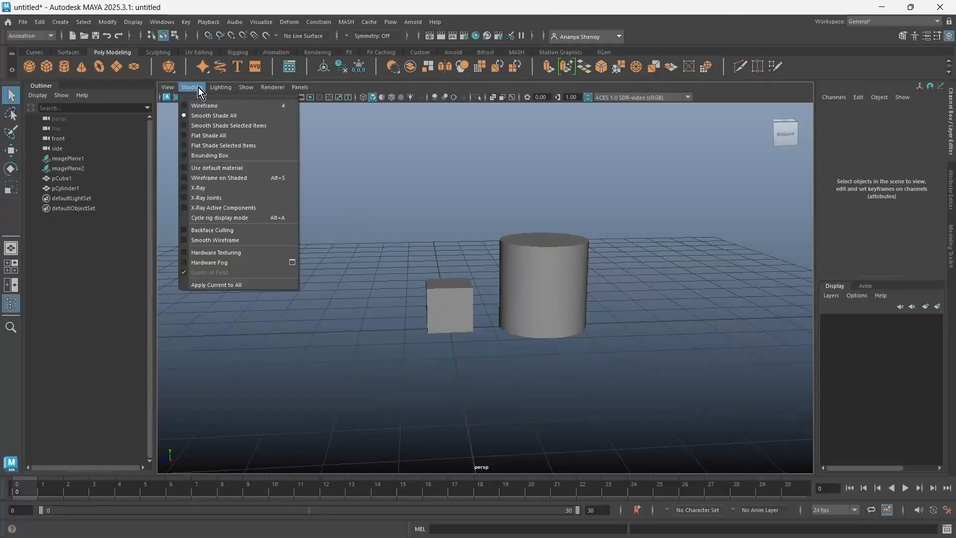
left_click(200, 190)
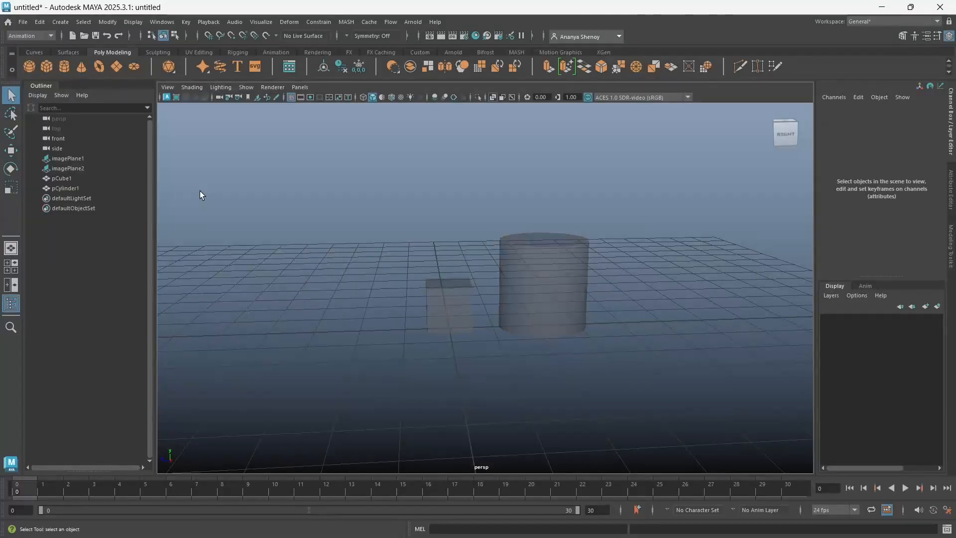
left_click(491, 99)
left_click(491, 99)
left_click(490, 98)
left_click(490, 98)
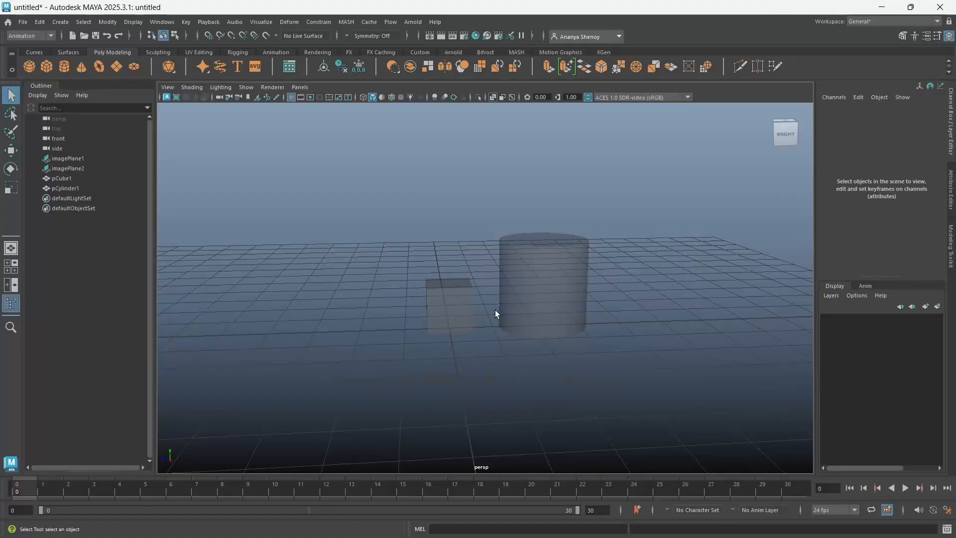
Switch to the side view and turn on X-ray shading so the chair reference image shows through the objects
key("space")
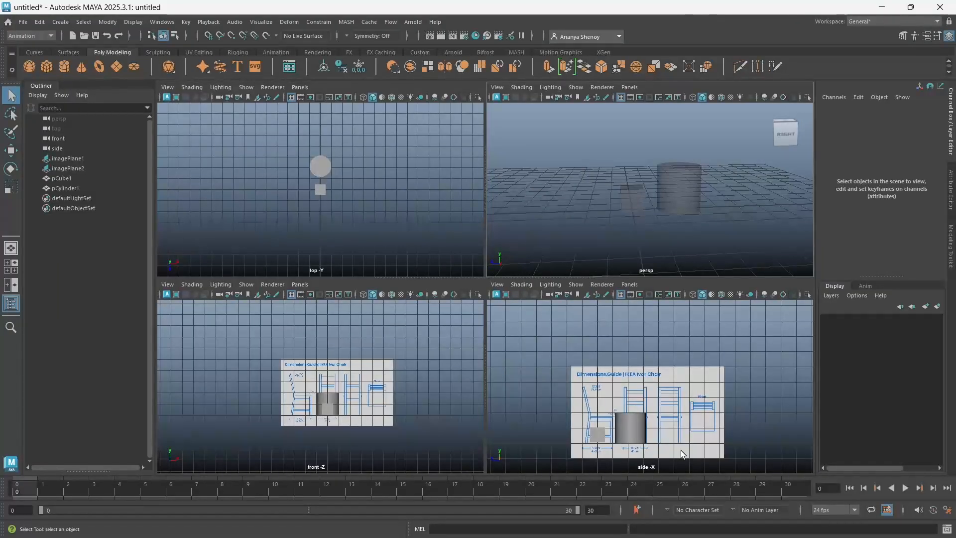
key("space")
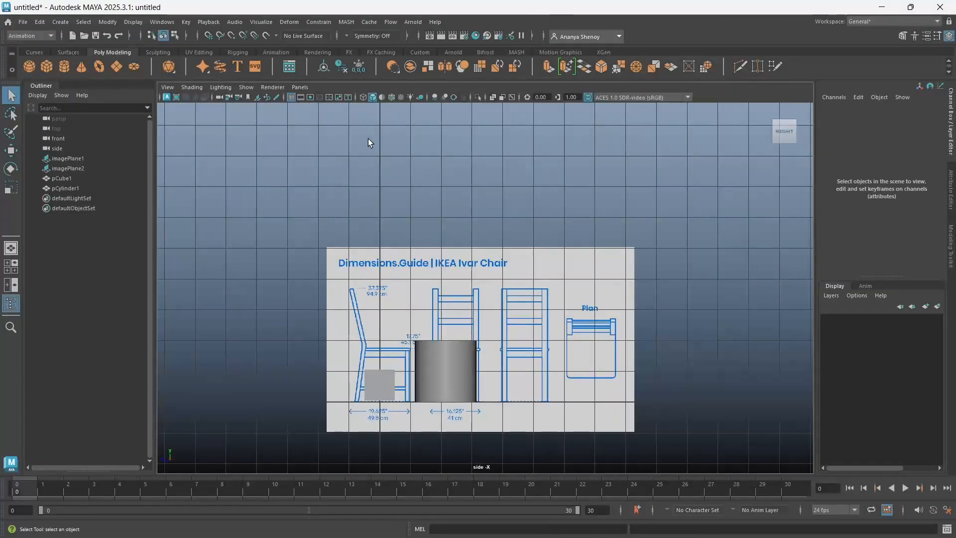
left_click(493, 97)
middle_click_drag(453, 378, 512, 303, "alt")
scroll(512, 303, "up", 5)
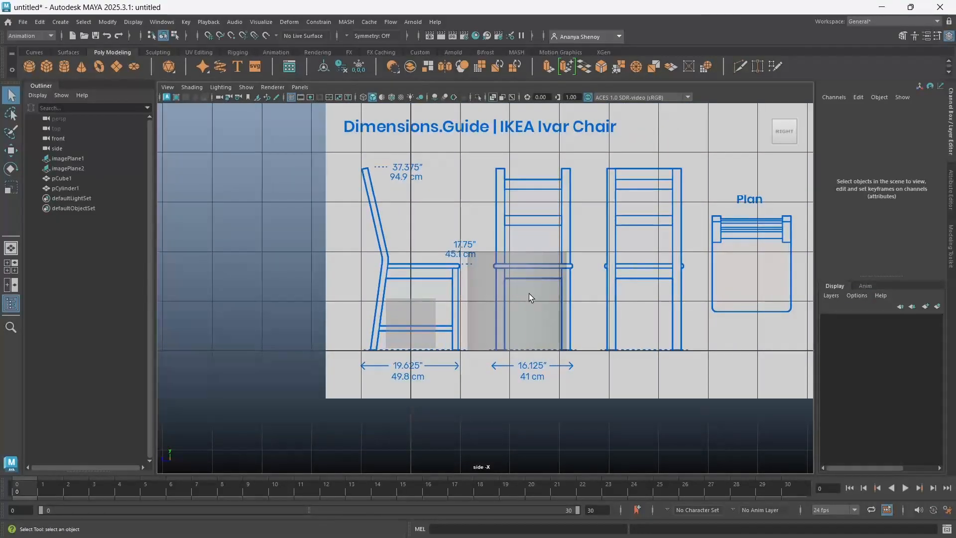
Move the cube over the side-view chair's rear leg, to about Z 0.633 and Y 0.492
left_click(499, 311)
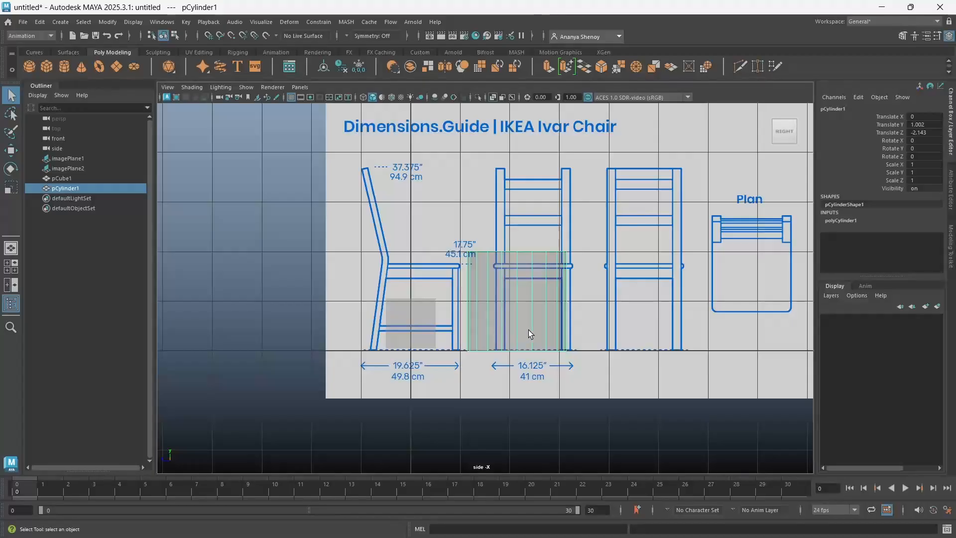
left_click(418, 325)
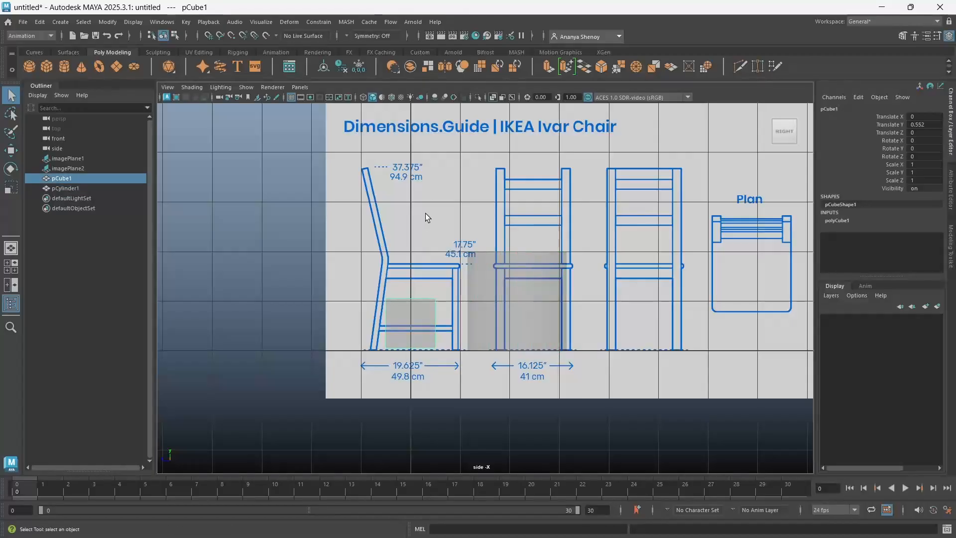
key("w")
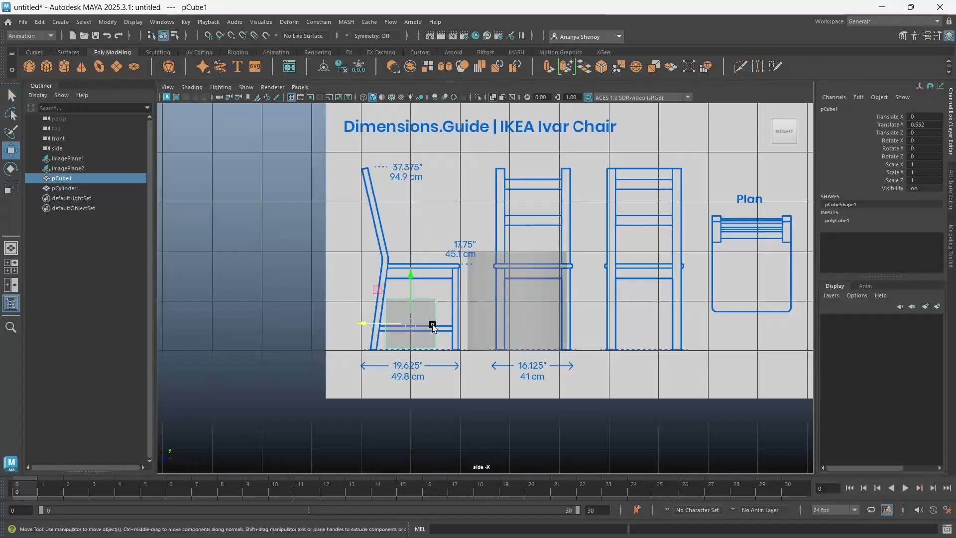
left_click_drag(371, 324, 337, 324)
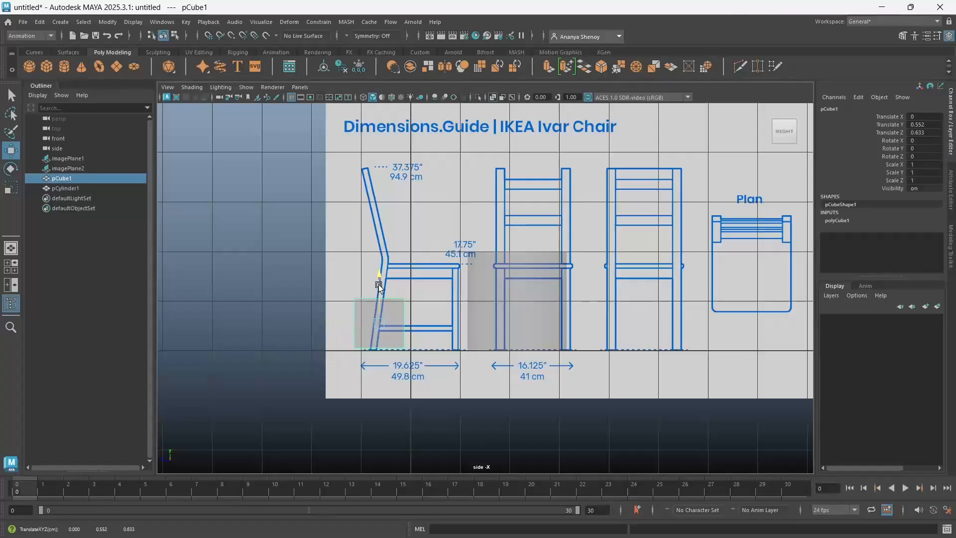
left_click_drag(379, 285, 383, 285)
Turn off X-ray shading in the perspective view and clear the selection
key("space")
key("space")
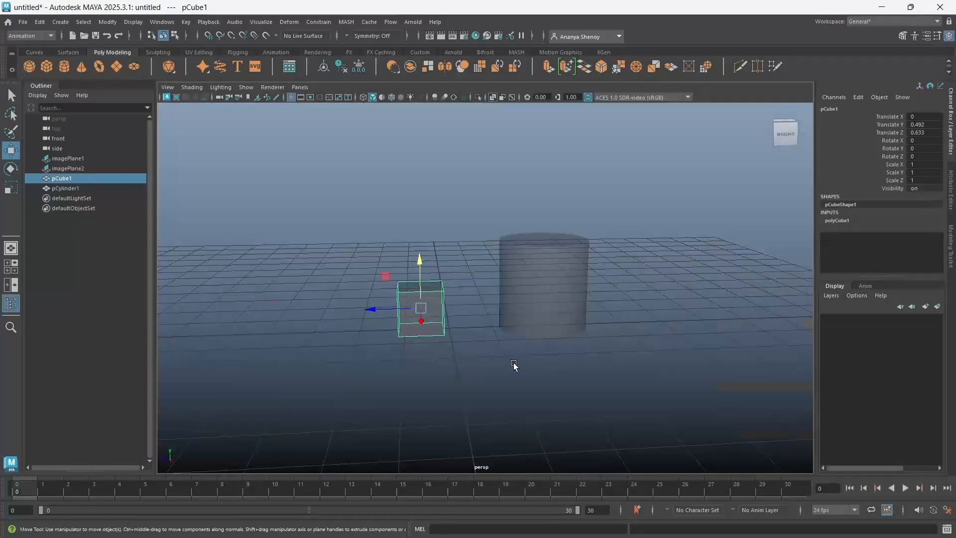
left_click(493, 98)
left_click_drag(478, 196, 515, 170, "alt")
left_click(676, 199)
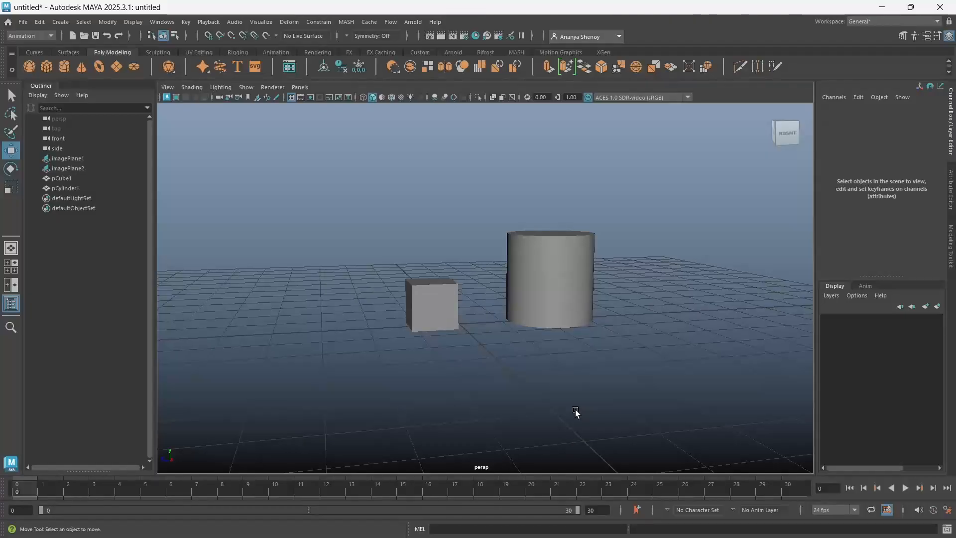
Cycle the viewport background through black, plain gray and the blue gradient to compare the available colors
key("alt+b")
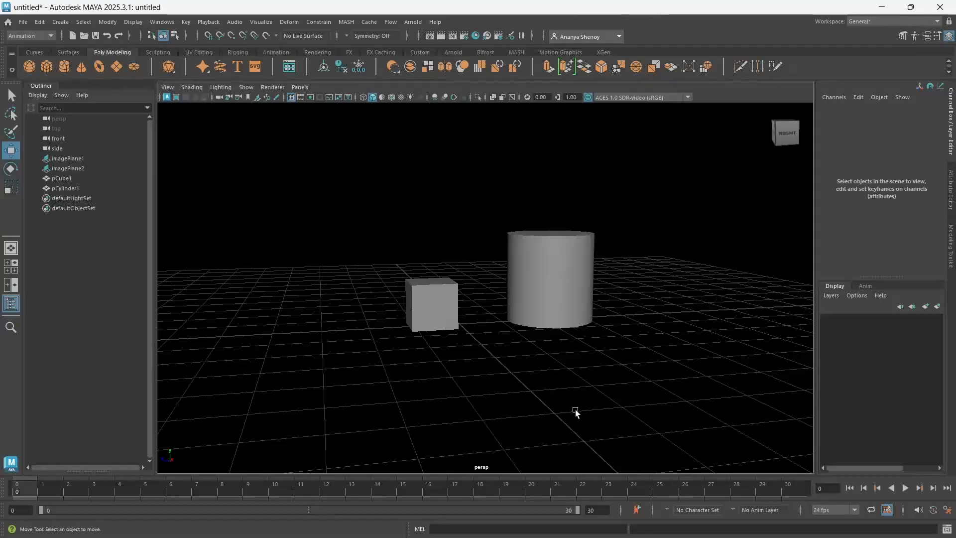
key("alt+b")
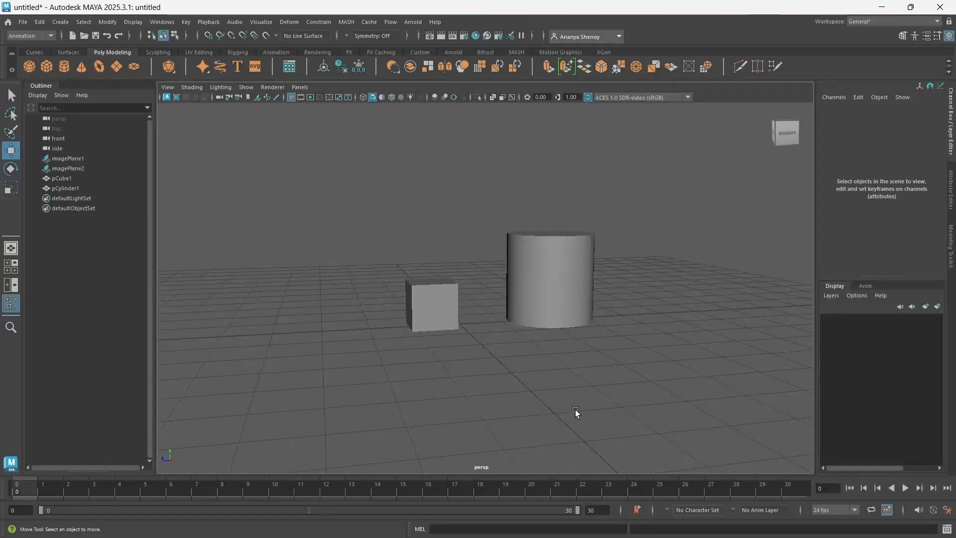
key("alt+b")
key("alt+b")
key("alt+b")
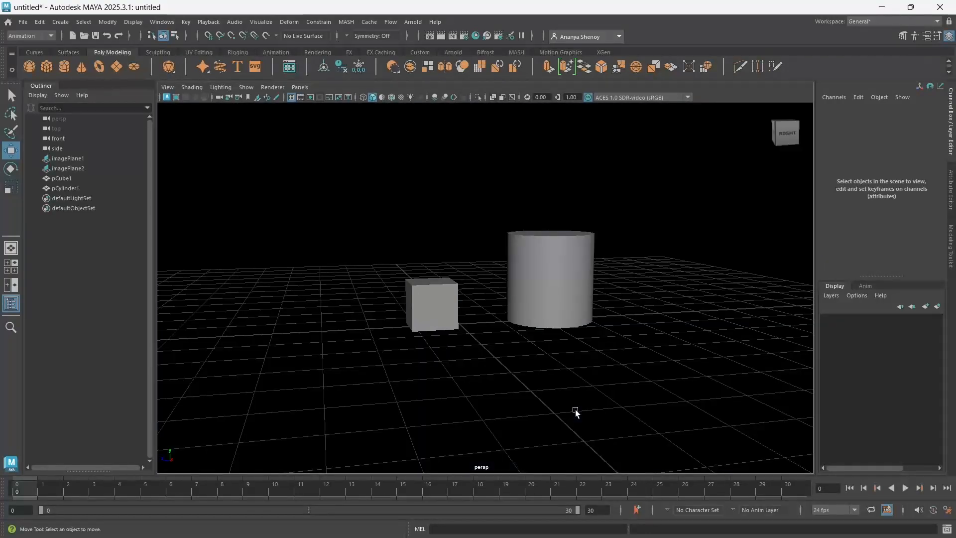
key("alt+b")
key("alt+b")
key("alt+b")
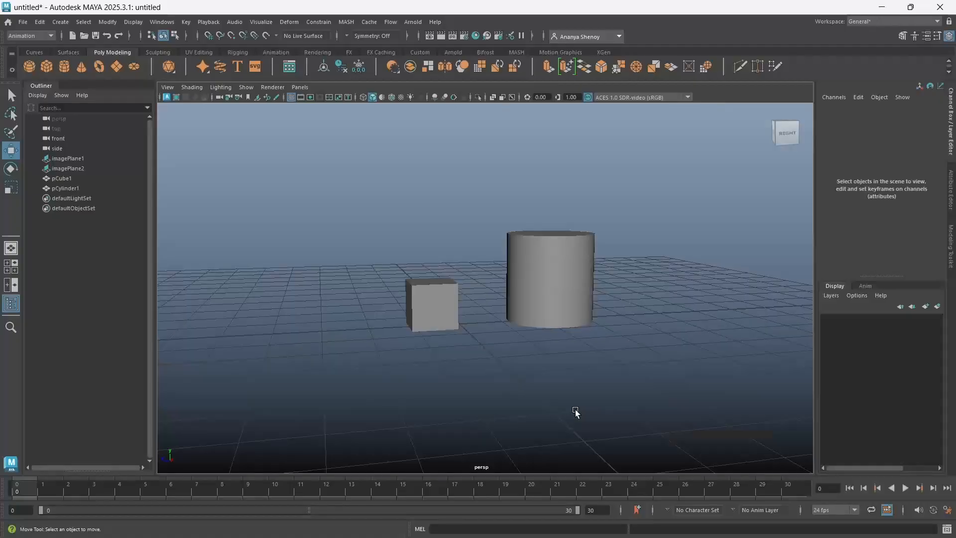
key("alt+b")
key("alt+b")
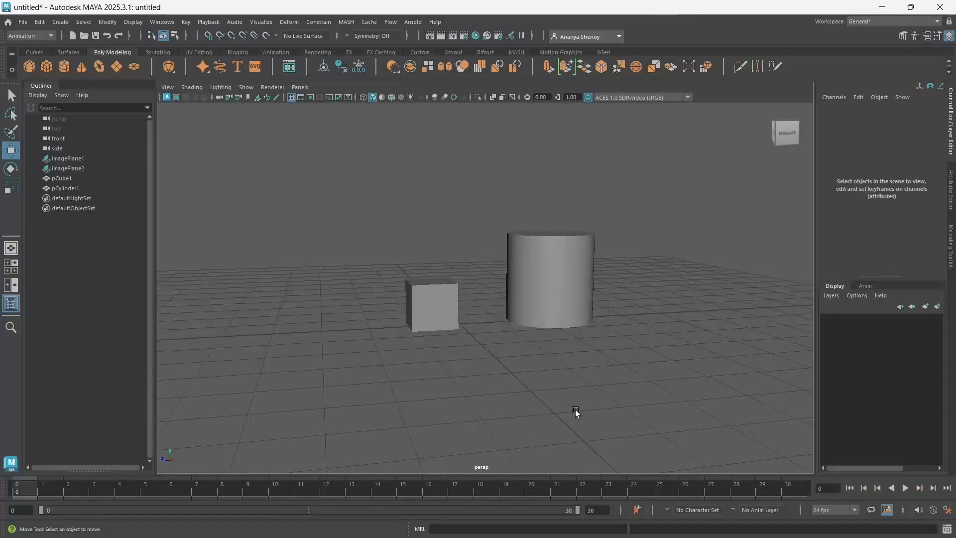
key("alt+b")
key("alt+b")
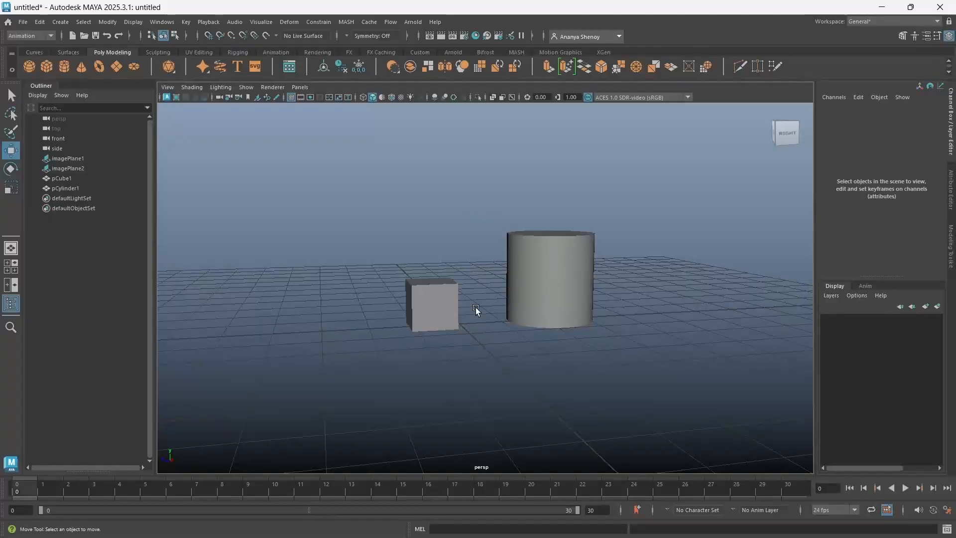
Change the perspective viewport background from the gradient to the plain gray color
key("alt+b")
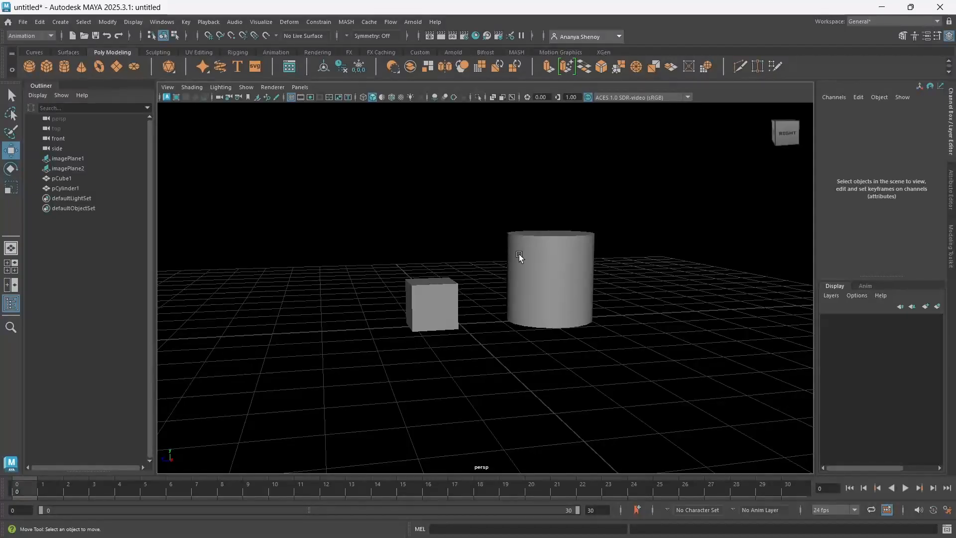
left_click_drag(519, 257, 520, 279, "alt")
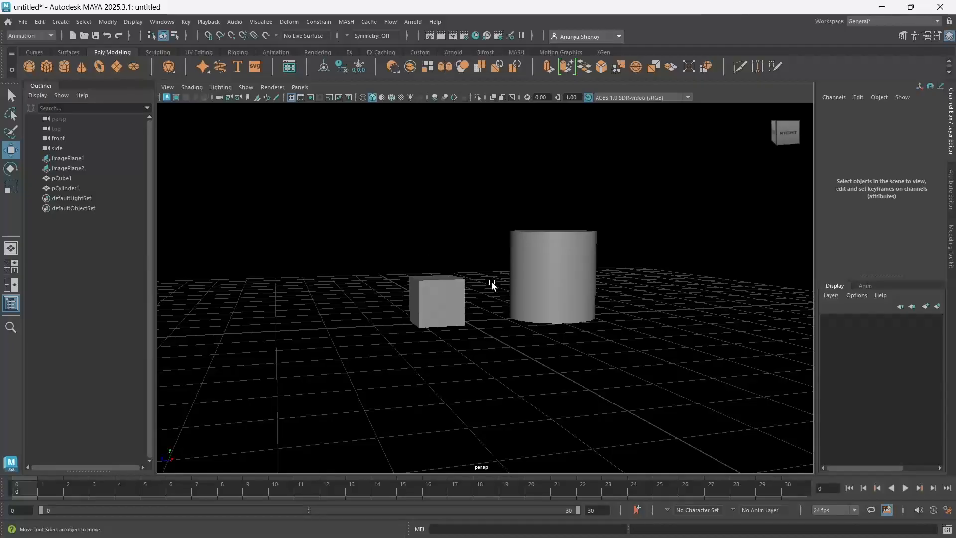
key("alt+b")
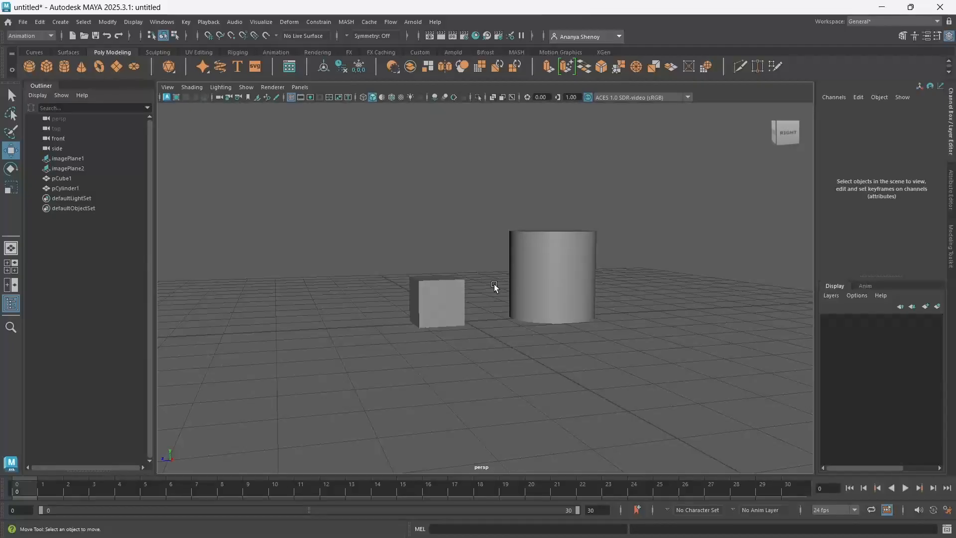
Switch the perspective view to use all lights and inspect the cube and cylinder without default lighting
left_click_drag(505, 260, 513, 303, "alt")
scroll(512, 300, "down", 2)
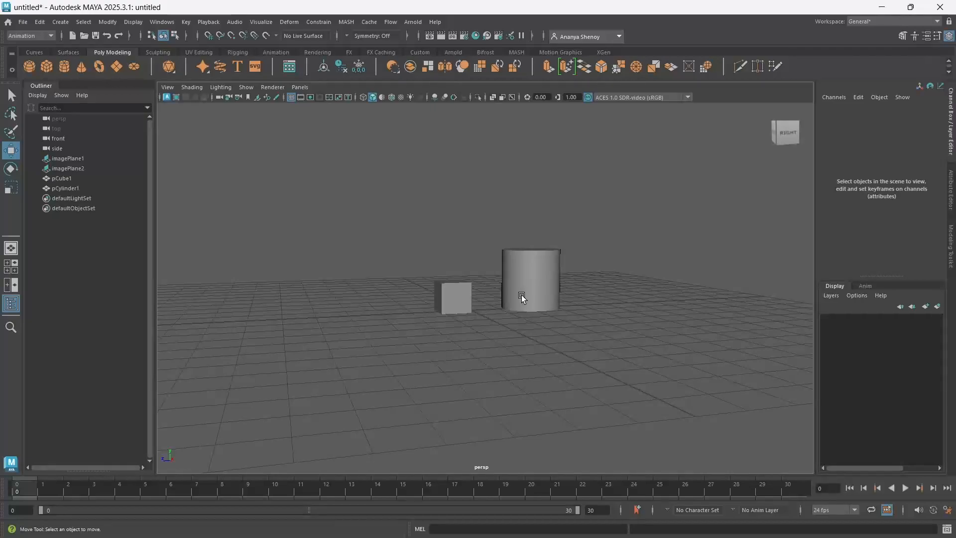
left_click_drag(514, 342, 621, 333, "alt")
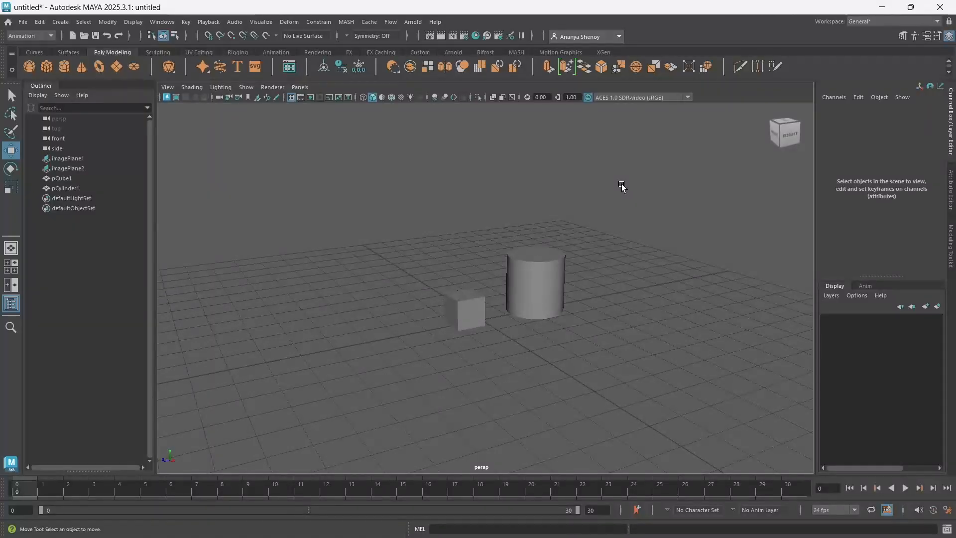
key("7")
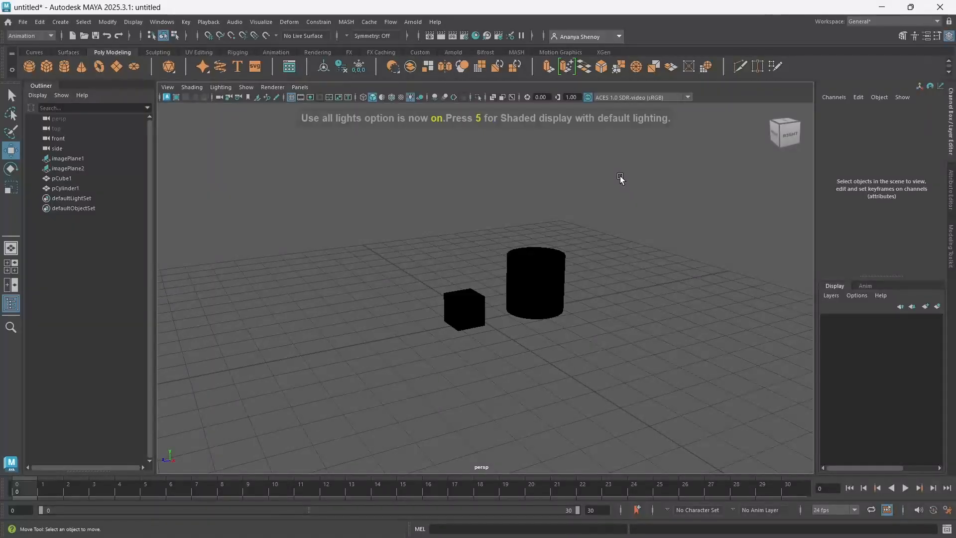
left_click_drag(611, 181, 591, 305, "alt")
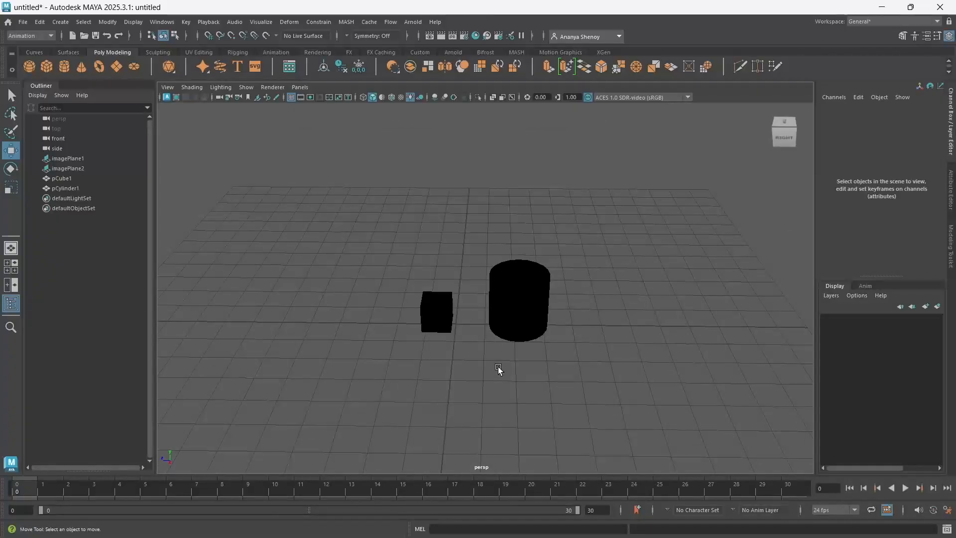
Examine the cube and cylinder under all-lights mode from several angles, and compare the perspective view with the other views in the four-view layout
left_click_drag(498, 367, 532, 335, "alt")
left_click_drag(643, 385, 629, 358, "alt")
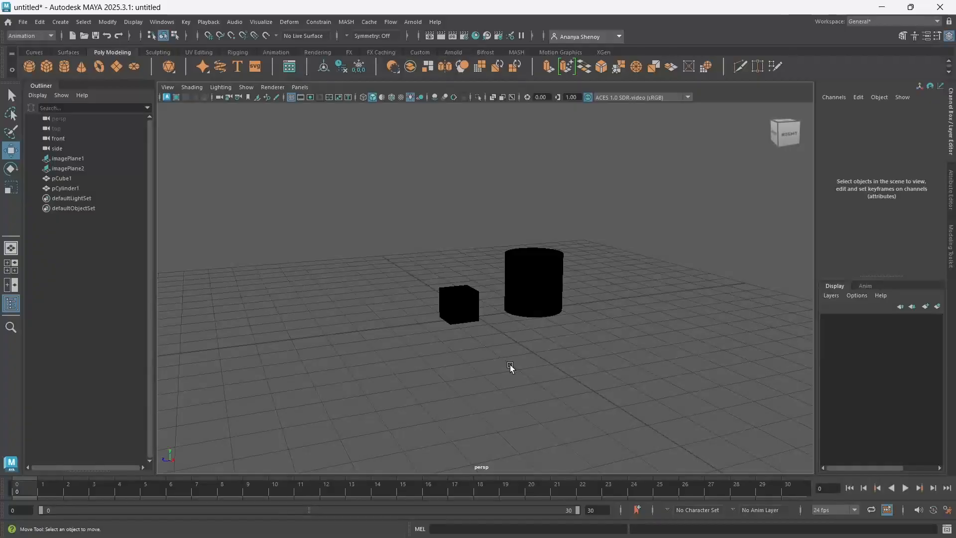
left_click_drag(530, 331, 510, 330, "alt")
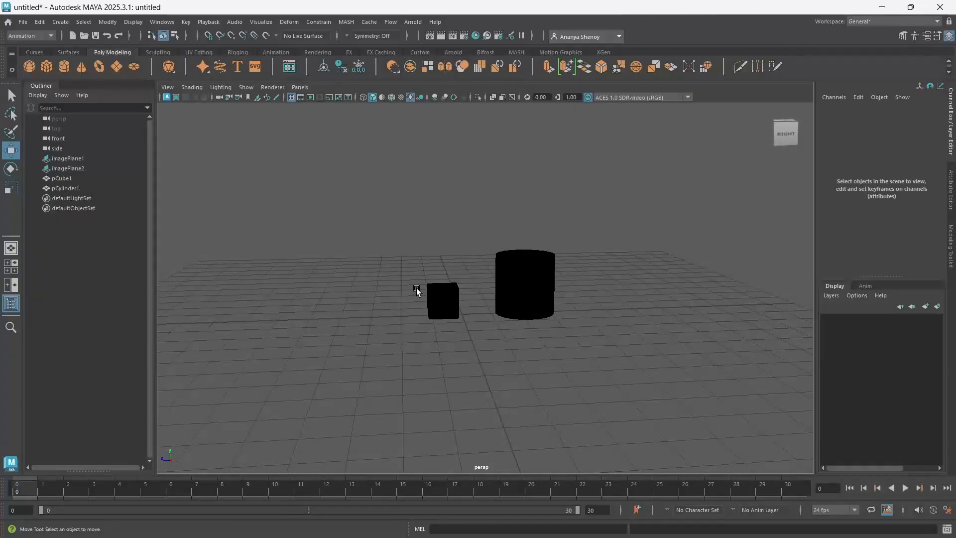
scroll(496, 354, "up", 3)
left_click_drag(508, 372, 519, 363, "alt")
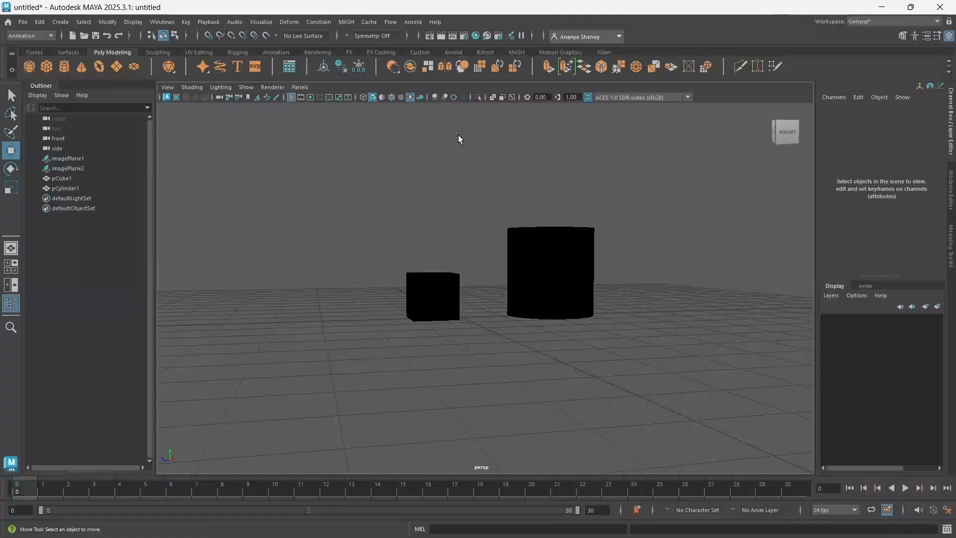
key("space")
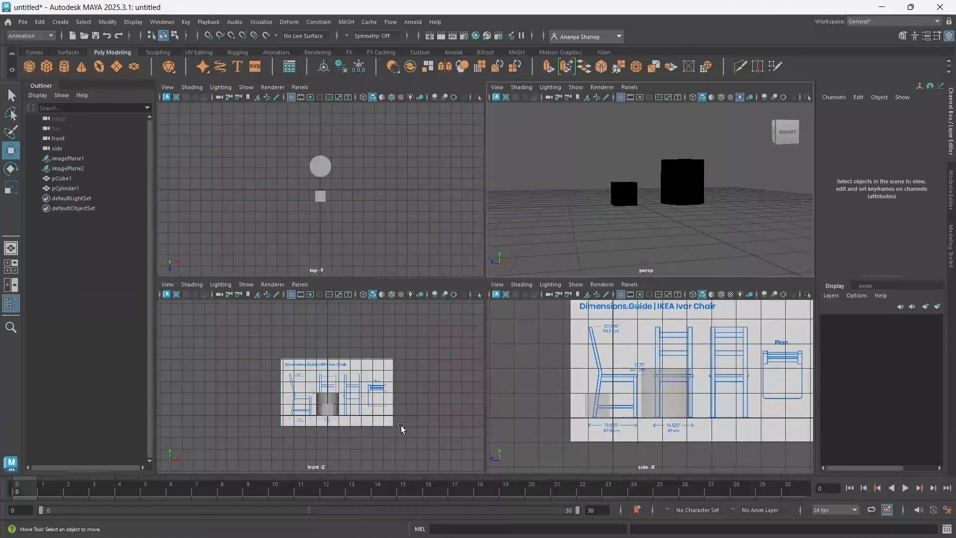
key("space")
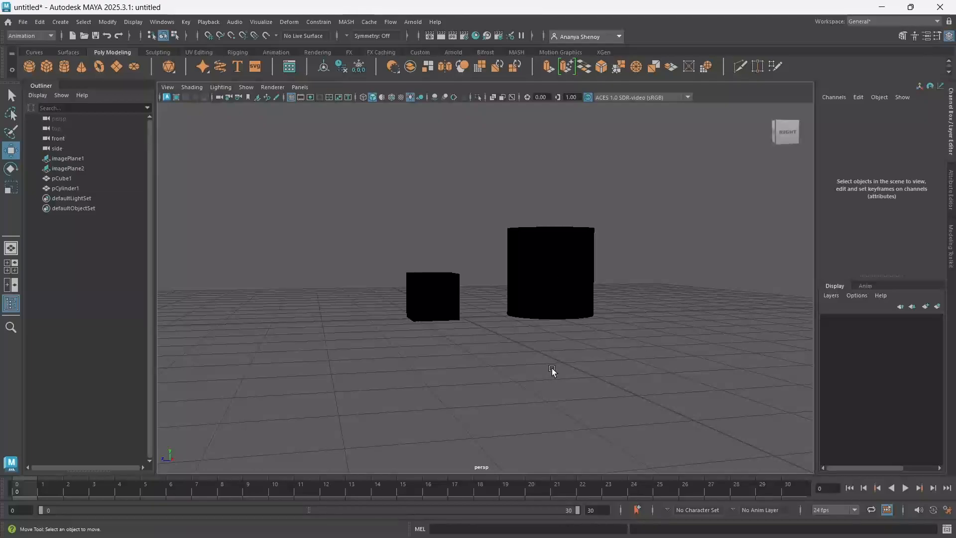
Cycle the perspective view through shaded, wireframe, textured and use-all-lights display modes to compare the cube and cylinder
key("5")
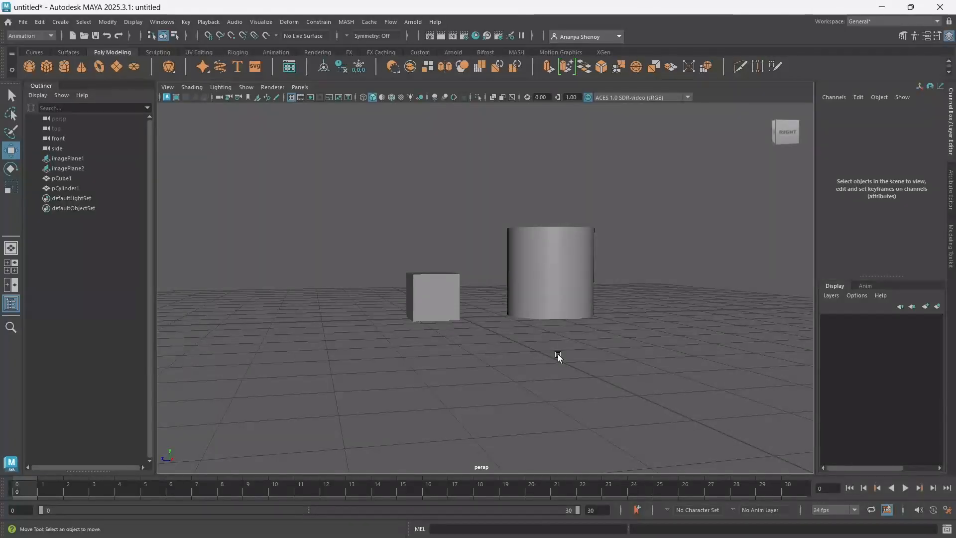
key("4")
key("5")
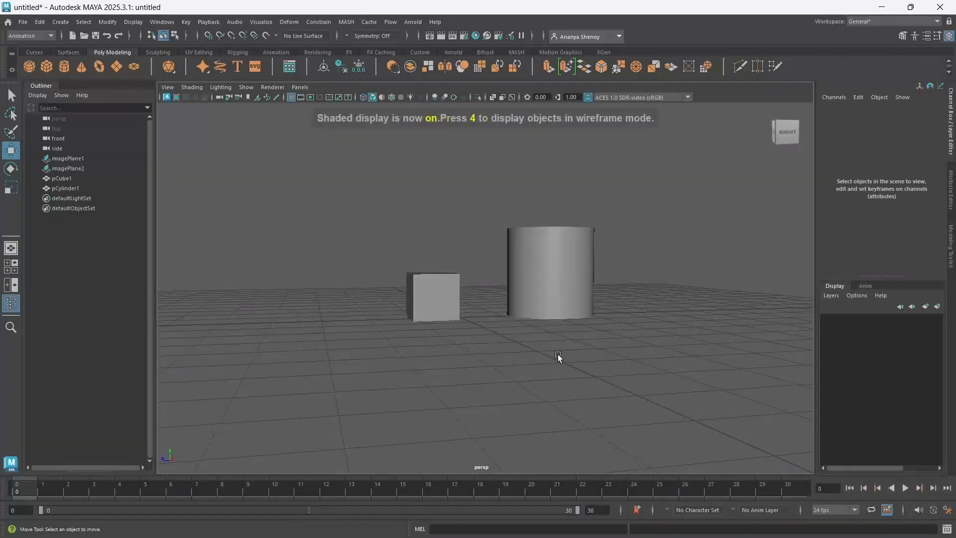
key("6")
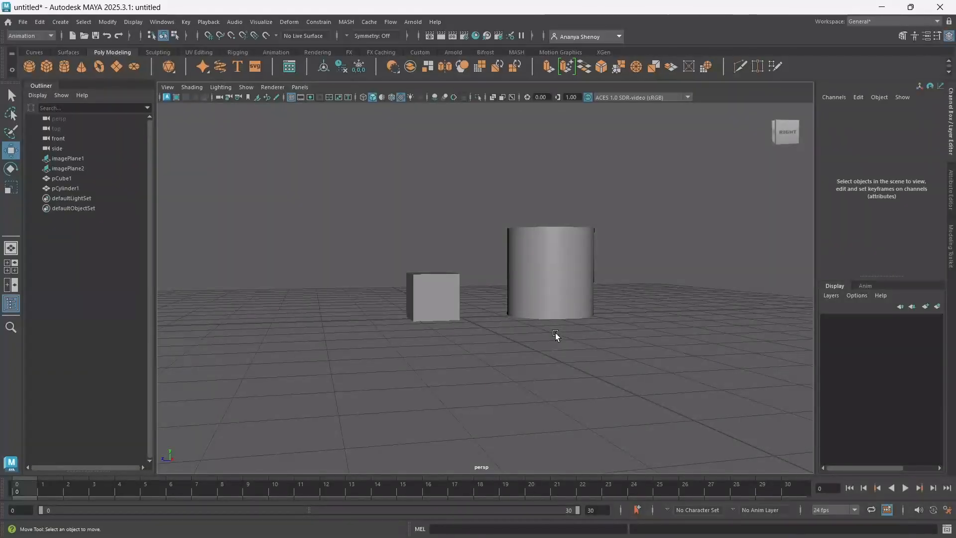
key("7")
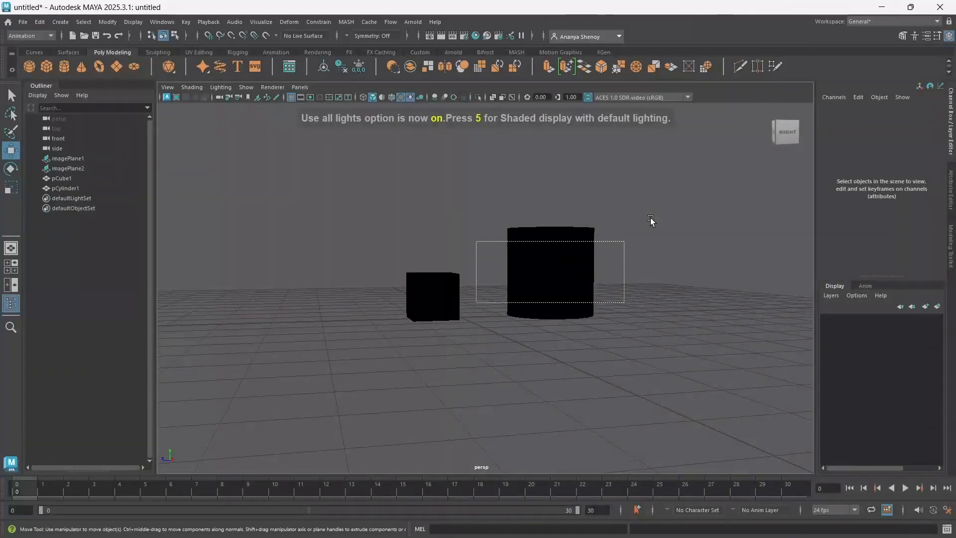